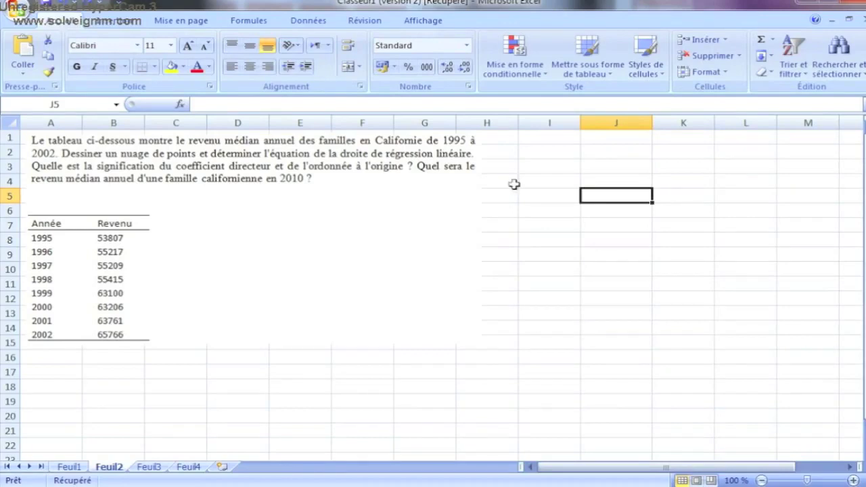
Step: Enter the headers "Années depuis 1995" in J1 and "Revenu" in K1, widening column J to fit its header
{"action": "left_click", "coordinate": [590, 142]}
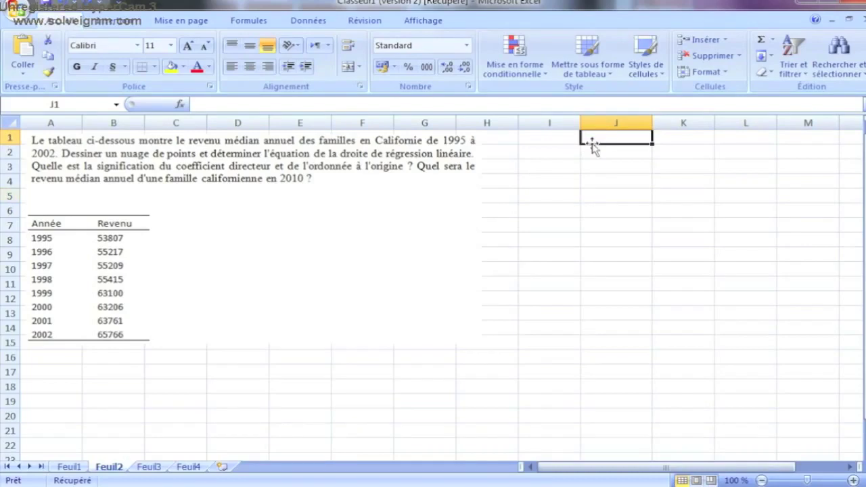
{"action": "type", "text": "A"}
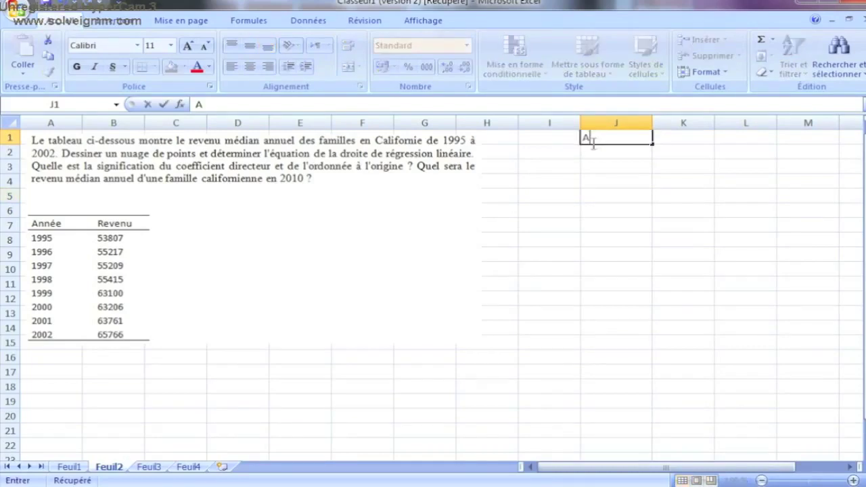
{"action": "type", "text": "nnées de"}
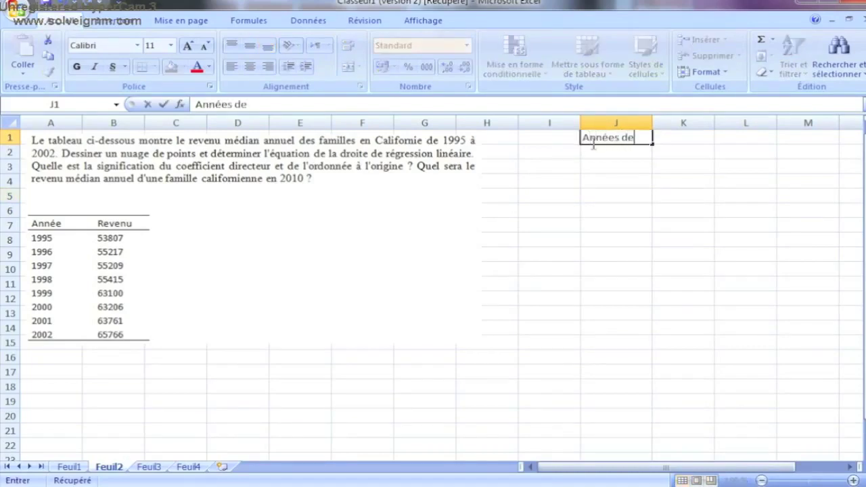
{"action": "type", "text": "puis 1995"}
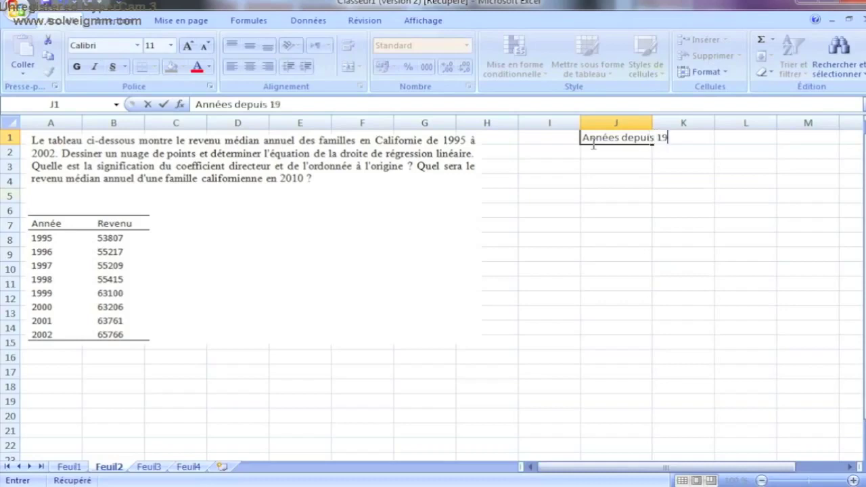
{"action": "left_click", "coordinate": [611, 157]}
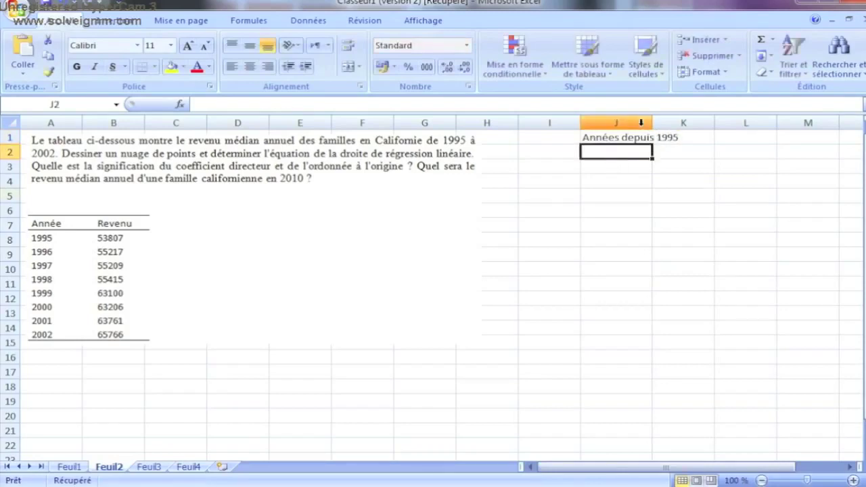
{"action": "left_click_drag", "start_coordinate": [652, 123], "coordinate": [681, 122]}
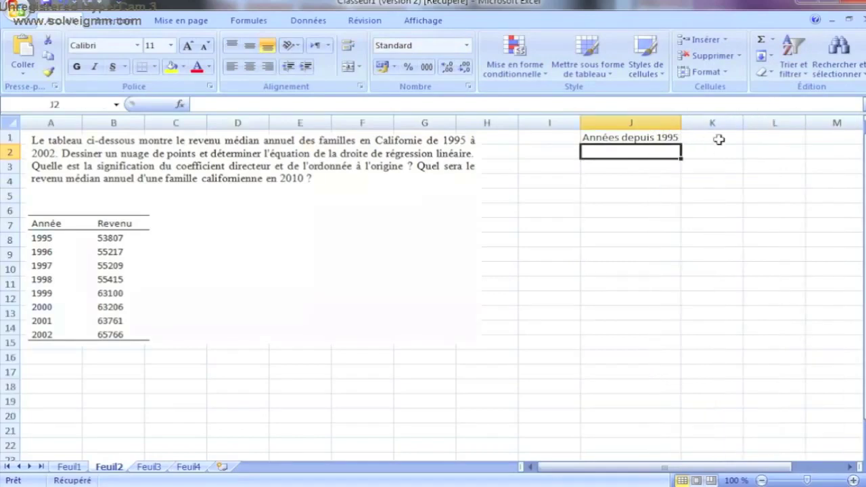
{"action": "left_click", "coordinate": [720, 139]}
{"action": "type", "text": "Revenu"}
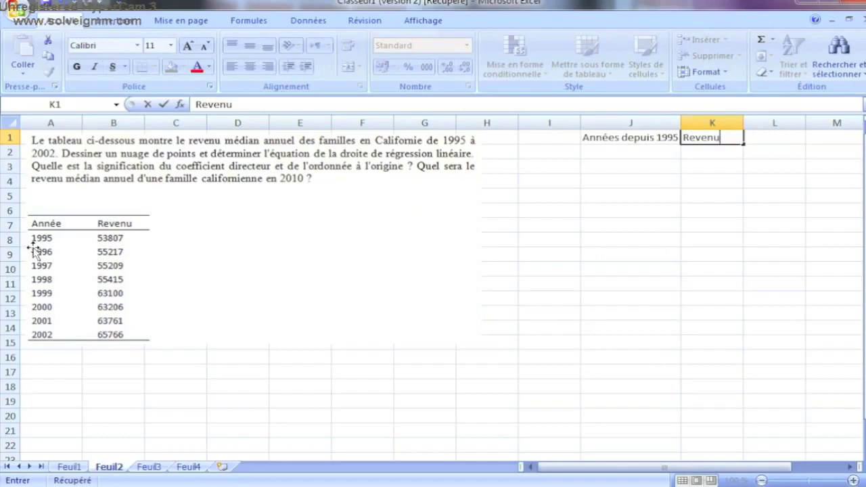
Step: Fill J2:J9 with the series 0 to 7, starting from the values 0 and 1
{"action": "left_click", "coordinate": [593, 150]}
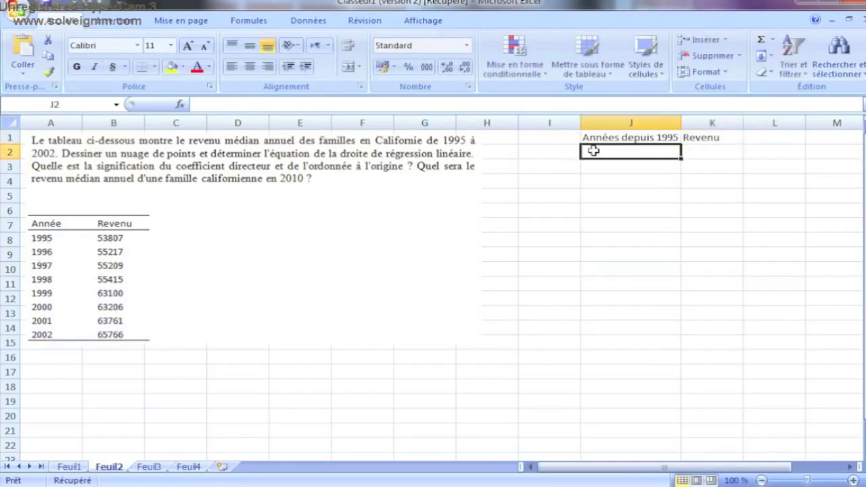
{"action": "type", "text": "0"}
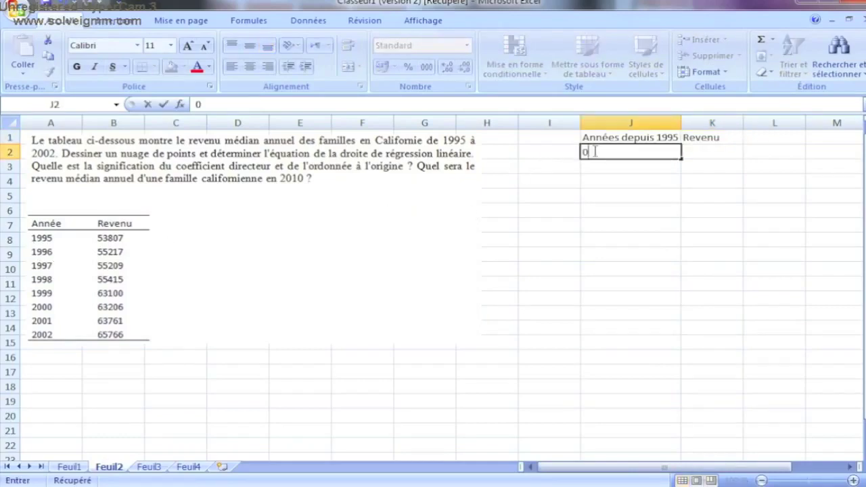
{"action": "key", "text": "Return"}
{"action": "type", "text": "1"}
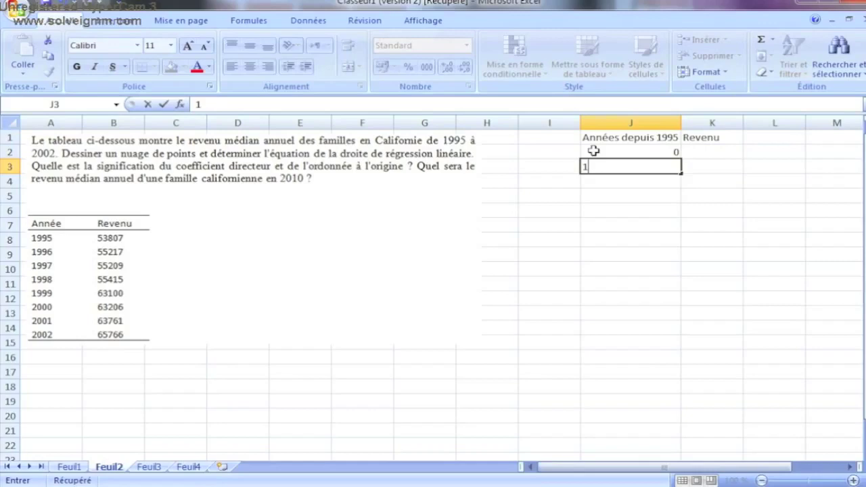
{"action": "key", "text": "Return"}
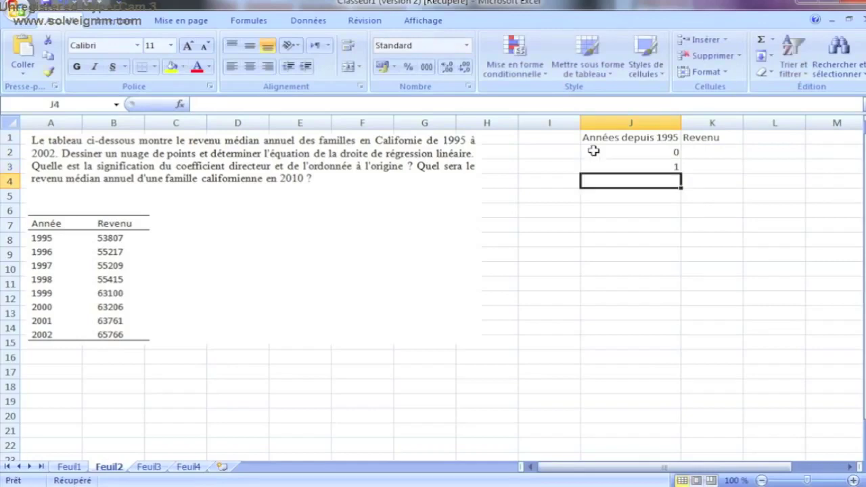
{"action": "left_click_drag", "start_coordinate": [602, 151], "coordinate": [608, 165]}
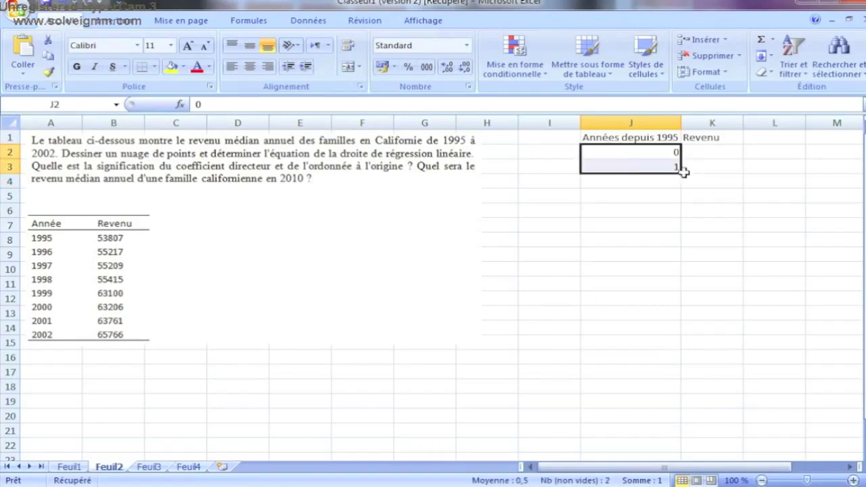
{"action": "left_click_drag", "start_coordinate": [680, 172], "coordinate": [679, 265]}
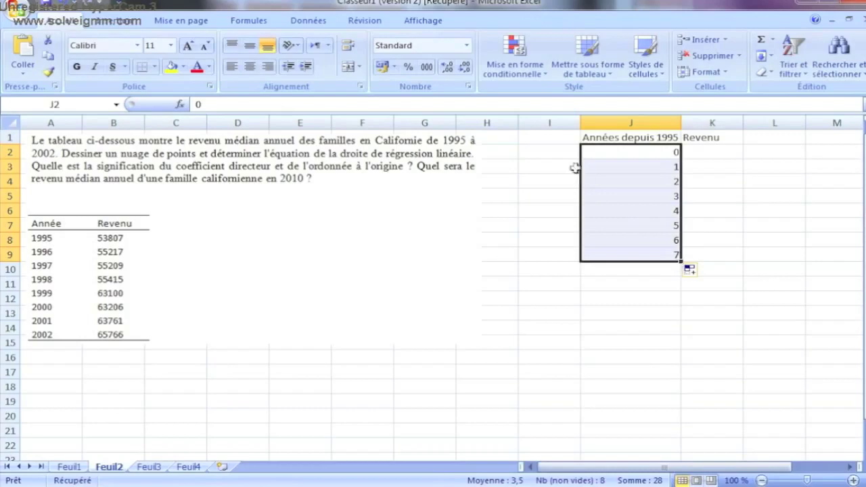
Step: Add the header "Années" in I1 and fill I2:I9 with the years 1995 to 2002
{"action": "left_click", "coordinate": [559, 142]}
{"action": "type", "text": "Années"}
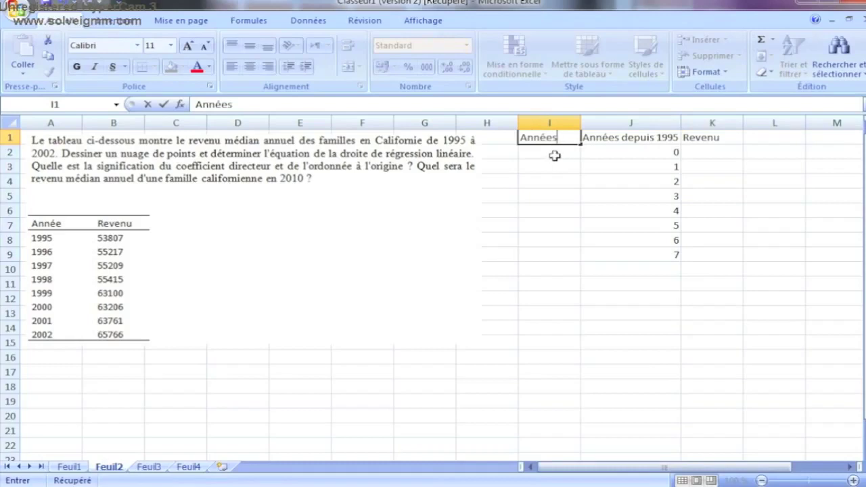
{"action": "key", "text": "Return"}
{"action": "type", "text": "1995"}
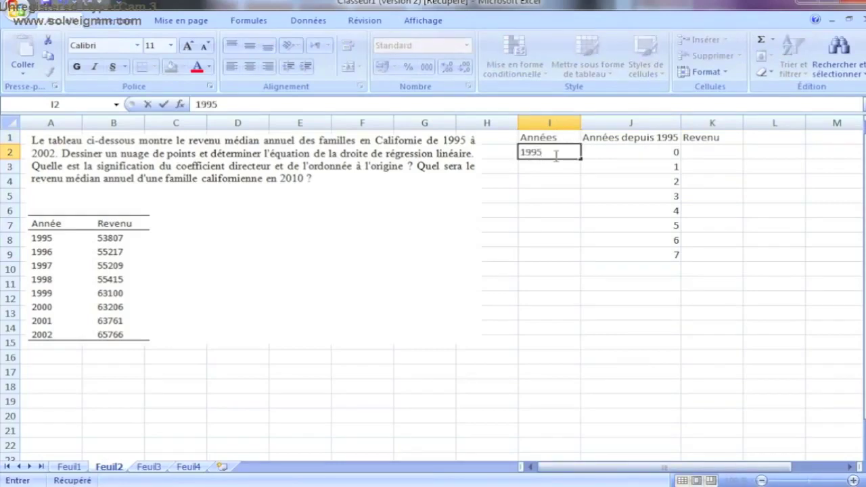
{"action": "key", "text": "Return"}
{"action": "type", "text": "1996"}
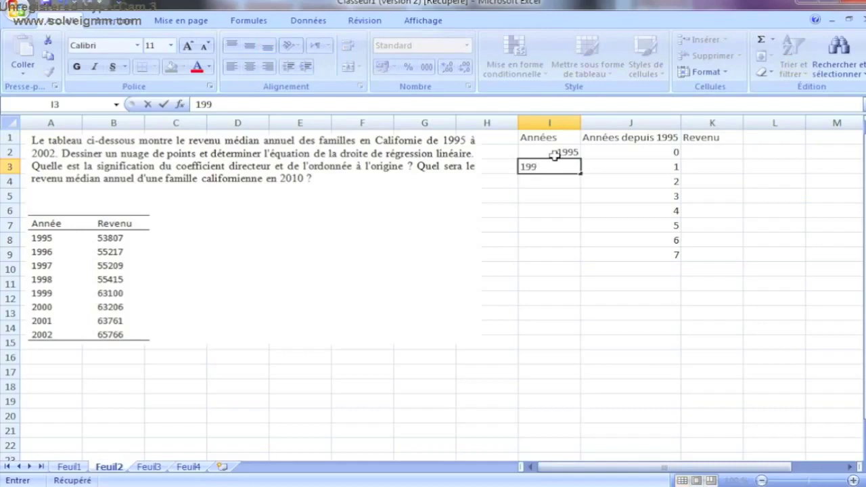
{"action": "left_click", "coordinate": [555, 154]}
{"action": "left_click_drag", "start_coordinate": [555, 155], "coordinate": [585, 260]}
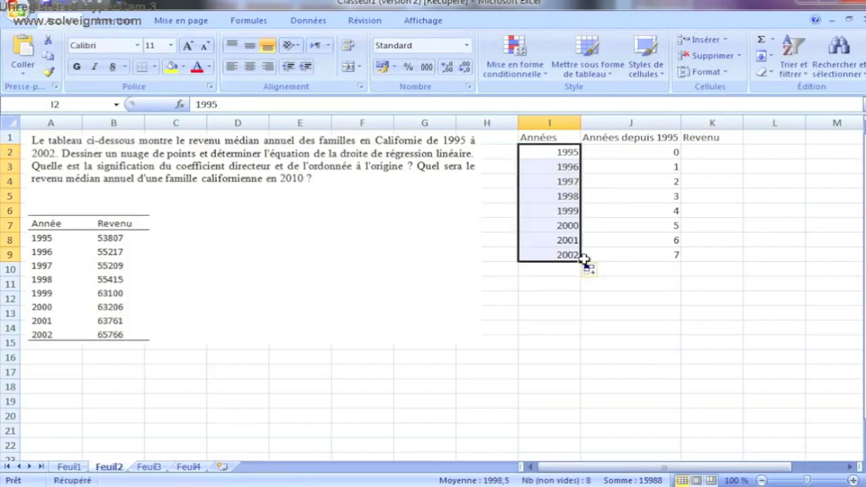
Step: Enter the revenues for 1995 to 1998 in K2:K5: 53807, 55217, 55209 and 55415
{"action": "left_click", "coordinate": [725, 155]}
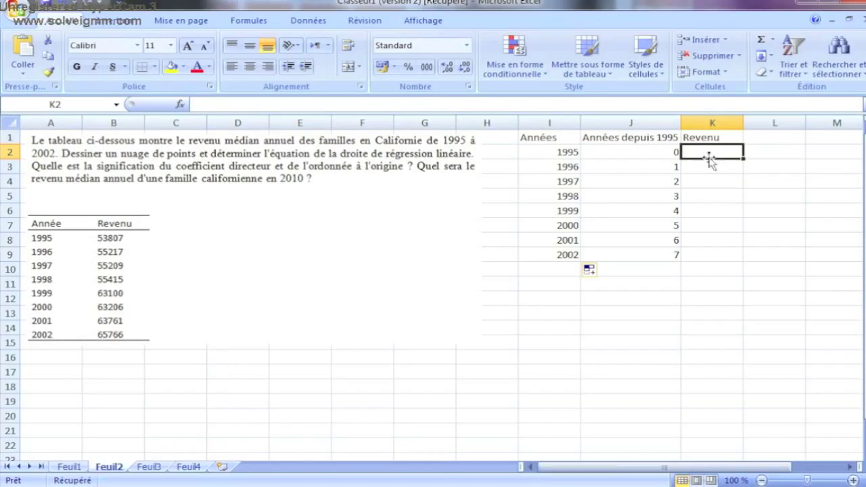
{"action": "type", "text": "53"}
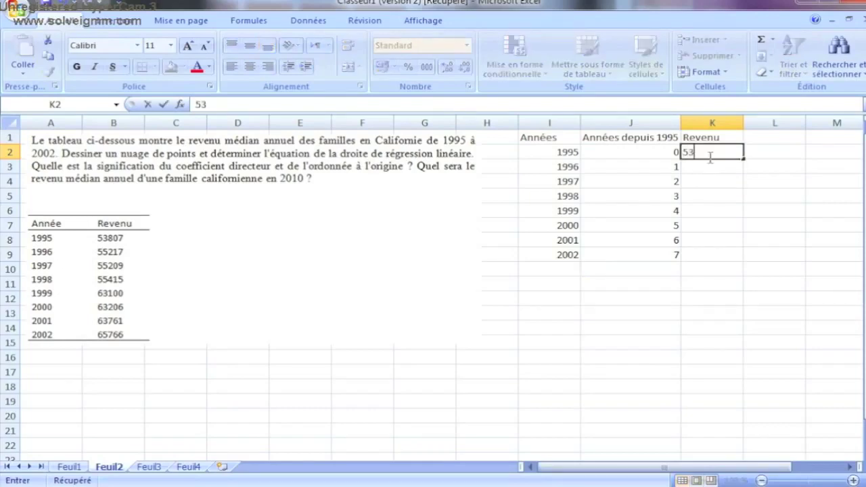
{"action": "type", "text": "807"}
{"action": "key", "text": "Return"}
{"action": "type", "text": "55217"}
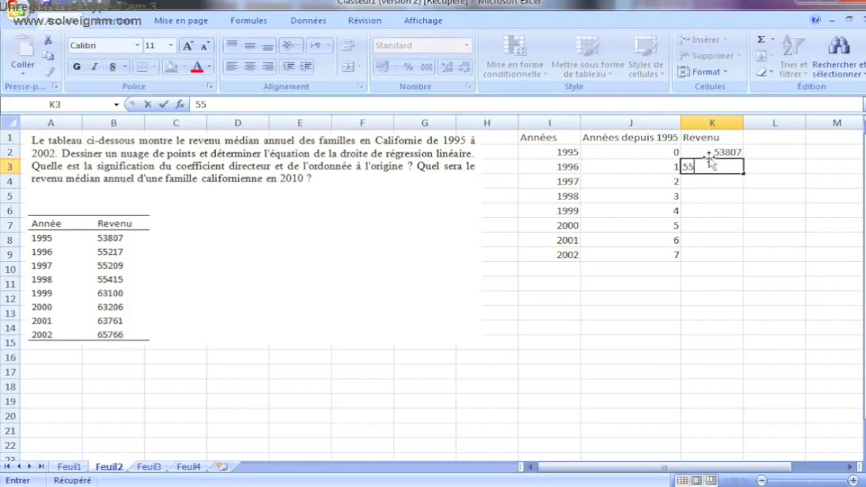
{"action": "key", "text": "Return"}
{"action": "type", "text": "55209"}
{"action": "key", "text": "Return"}
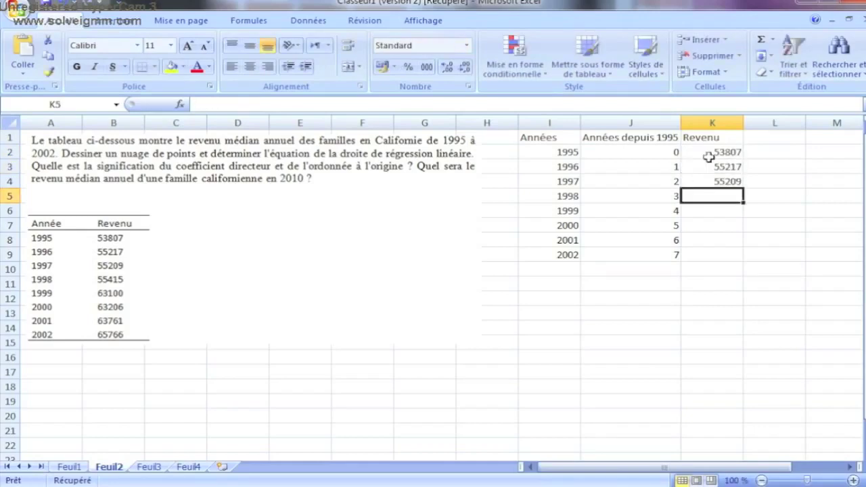
{"action": "type", "text": "554"}
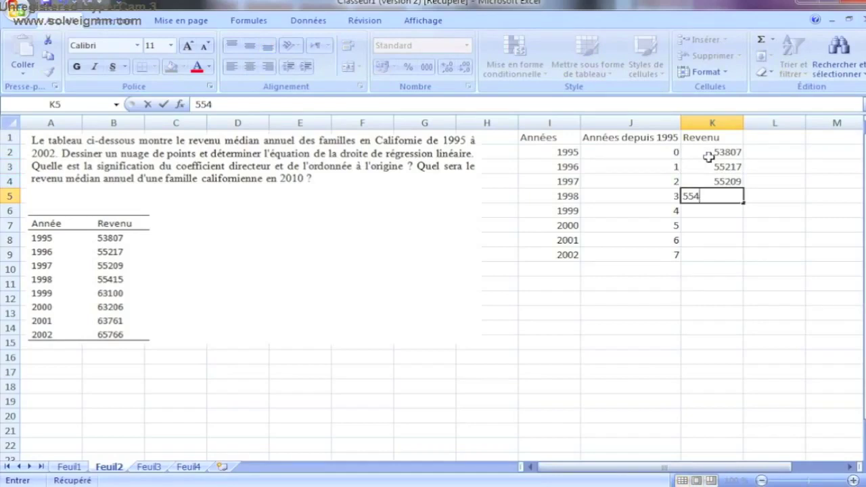
{"action": "type", "text": "15"}
{"action": "key", "text": "Return"}
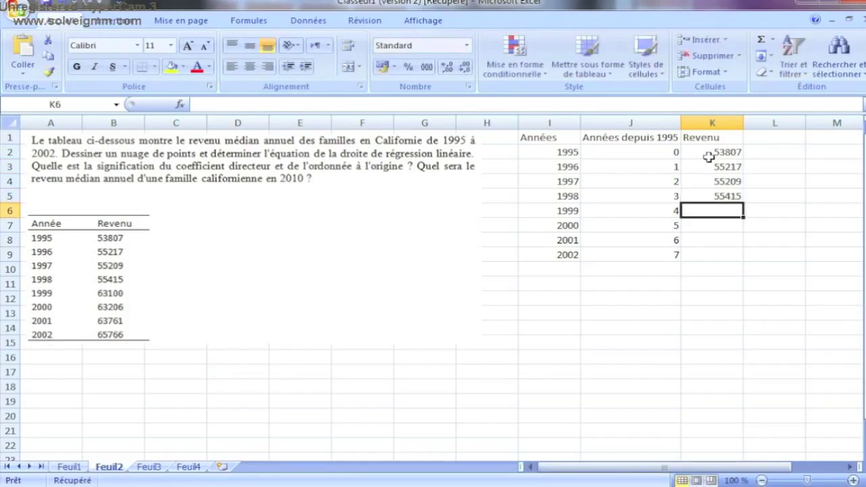
Step: Enter the revenues for 1999 to 2002 in K6:K9: 63100, 63206, 63761 and 65766
{"action": "type", "text": "63100"}
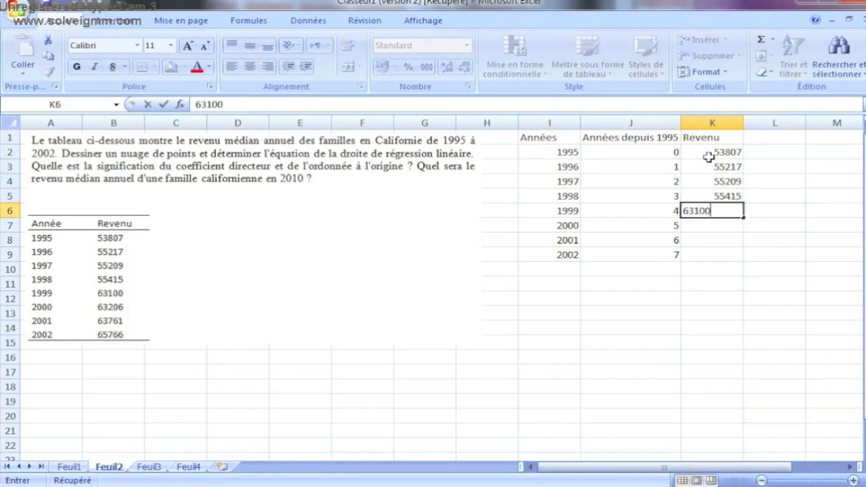
{"action": "key", "text": "Return"}
{"action": "type", "text": "63206"}
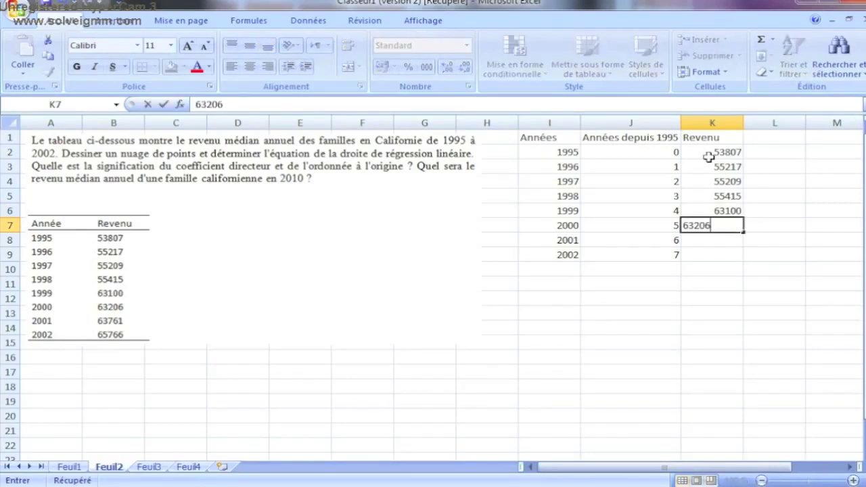
{"action": "key", "text": "Return"}
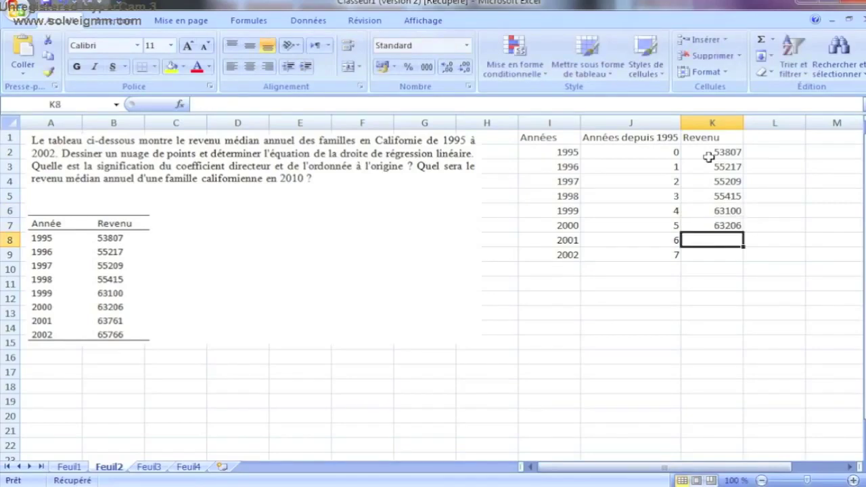
{"action": "type", "text": "6"}
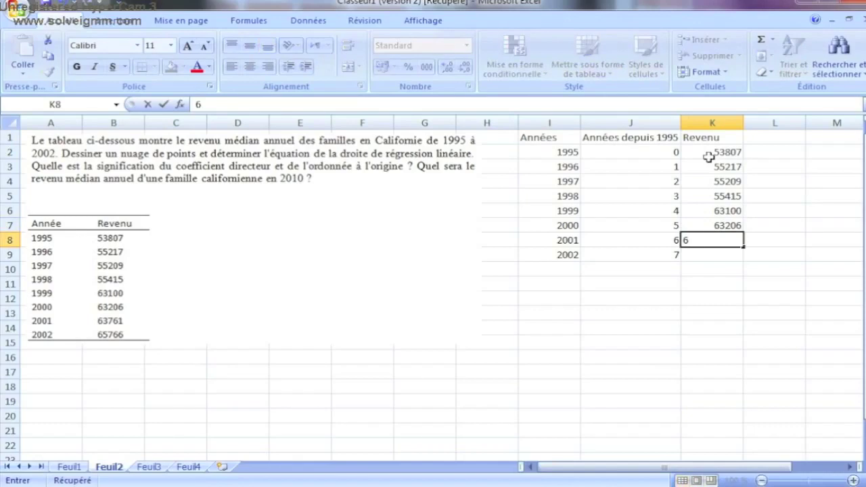
{"action": "type", "text": "3761"}
{"action": "key", "text": "Return"}
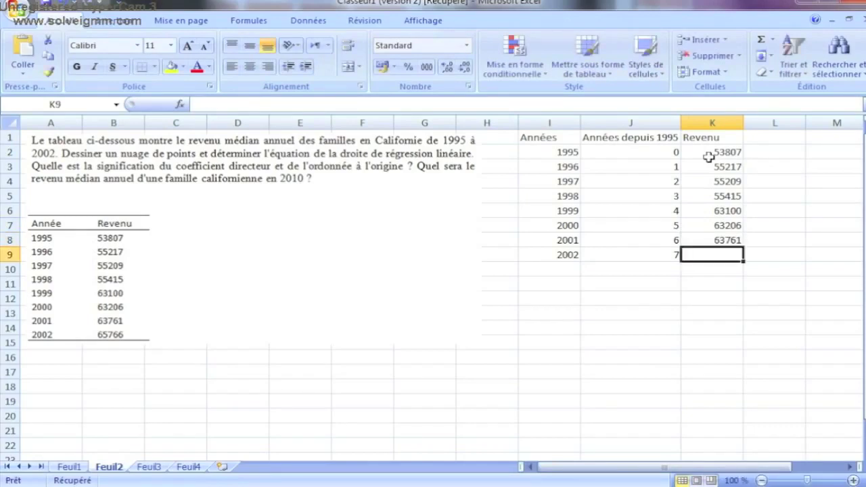
{"action": "type", "text": "657"}
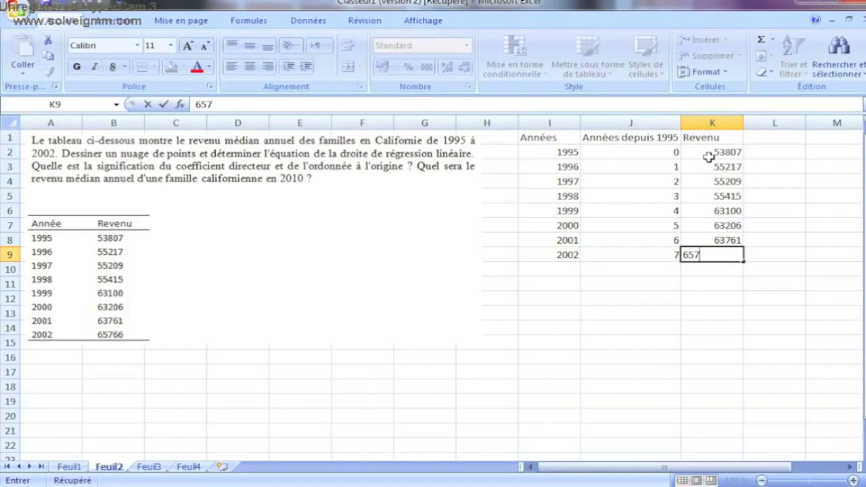
{"action": "type", "text": "66"}
{"action": "key", "text": "Return"}
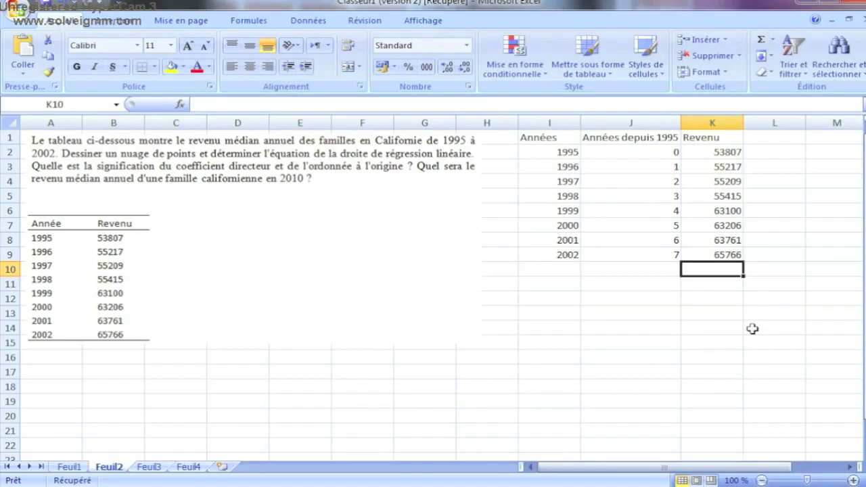
Step: Insert a markers-only scatter chart of revenue against years since 1995 from the range J1:K9
{"action": "left_click_drag", "start_coordinate": [627, 137], "coordinate": [732, 254]}
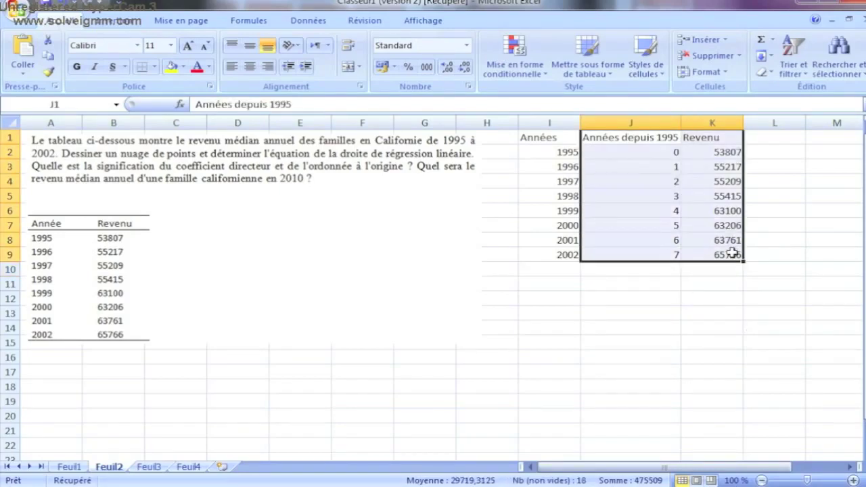
{"action": "left_click", "coordinate": [112, 22]}
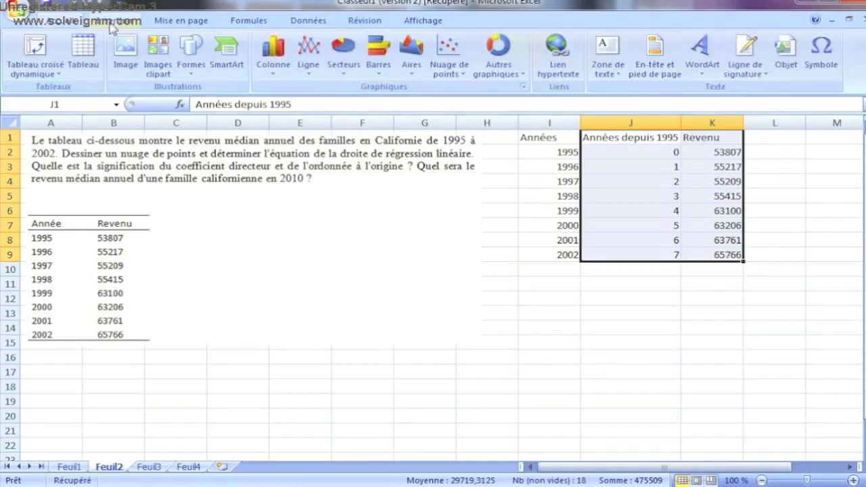
{"action": "left_click", "coordinate": [449, 62]}
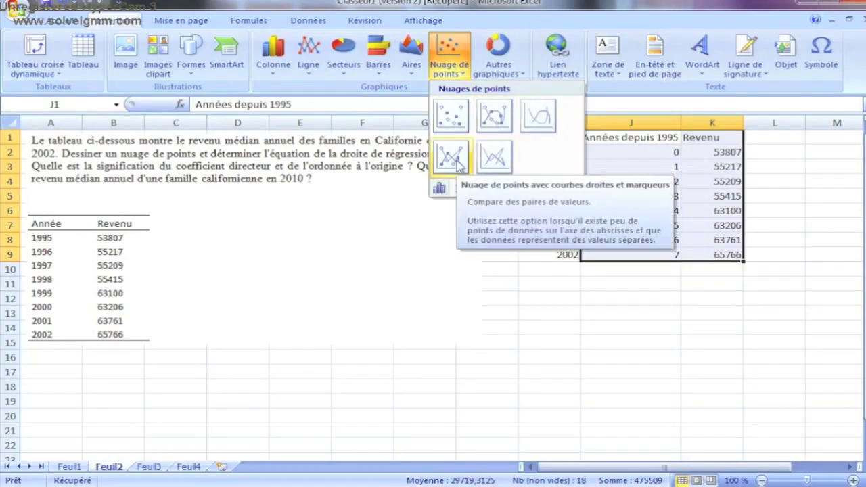
{"action": "left_click", "coordinate": [460, 118]}
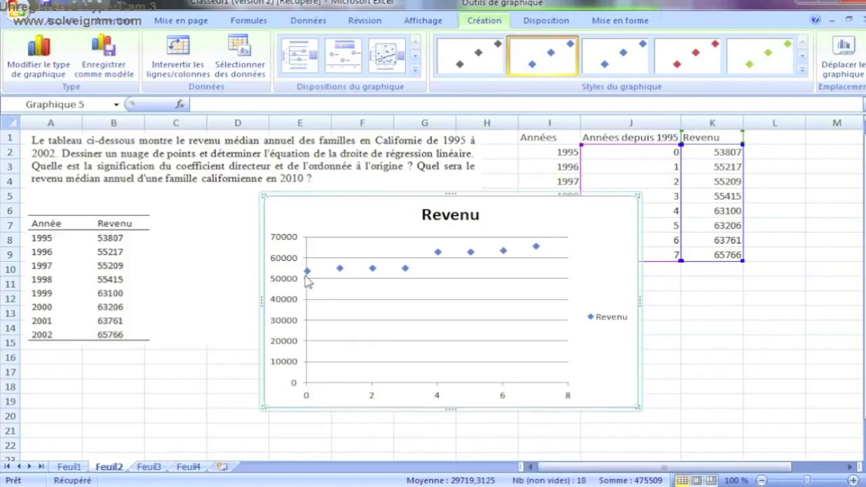
{"action": "mouse_move", "coordinate": [308, 274]}
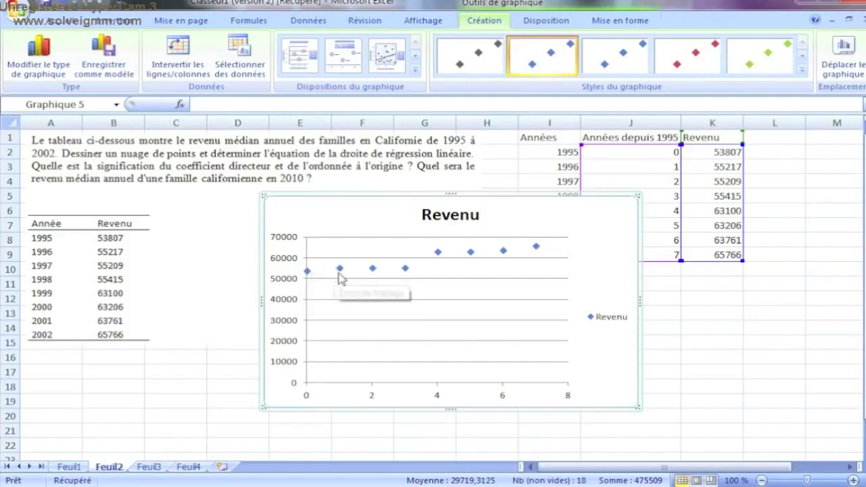
Step: Apply the chart layout with a linear trendline, equation and R², and place the equation label in the blank area above the legend
{"action": "mouse_move", "coordinate": [340, 276]}
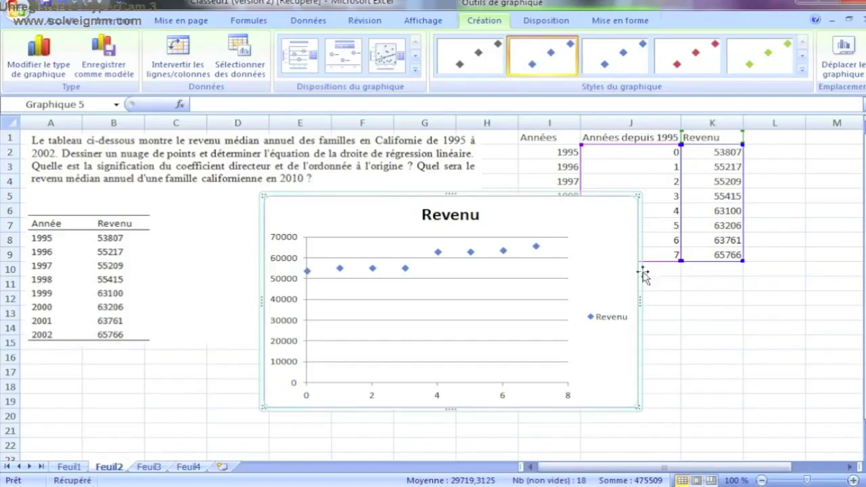
{"action": "left_click", "coordinate": [414, 70]}
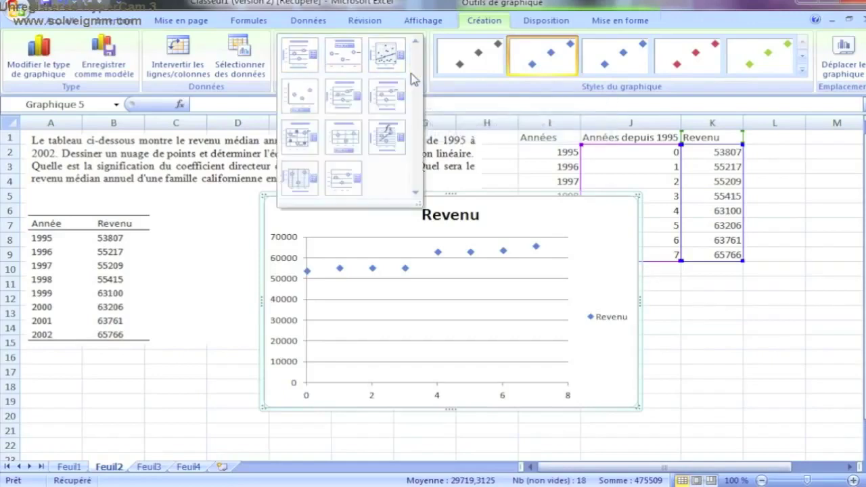
{"action": "left_click", "coordinate": [390, 136]}
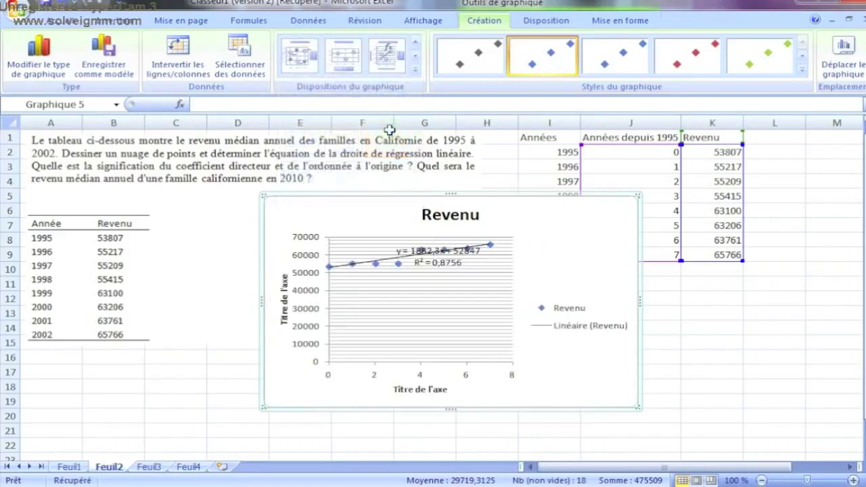
{"action": "mouse_move", "coordinate": [485, 248]}
{"action": "left_click_drag", "start_coordinate": [437, 273], "coordinate": [560, 252]}
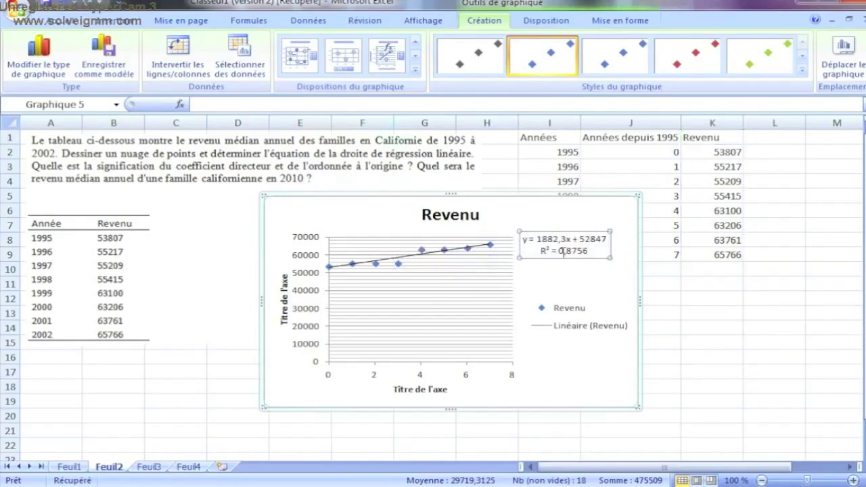
Step: Enlarge the Revenu chart and move it over the source table so that it clears the year values in column I
{"action": "left_click_drag", "start_coordinate": [265, 197], "coordinate": [102, 144]}
{"action": "left_click_drag", "start_coordinate": [237, 176], "coordinate": [162, 222]}
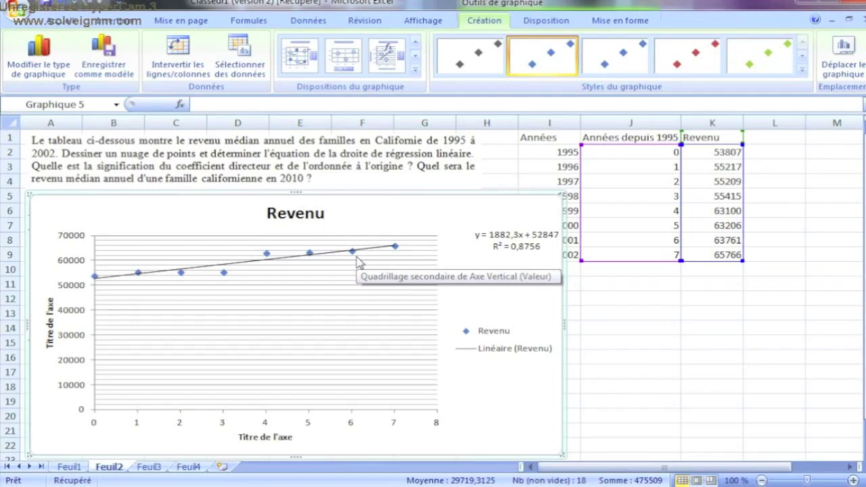
{"action": "left_click_drag", "start_coordinate": [519, 203], "coordinate": [497, 203]}
Step: Extend the years in column I to 2010 and the years since 1995 in column J to 15, down to row 17
{"action": "left_click", "coordinate": [572, 240]}
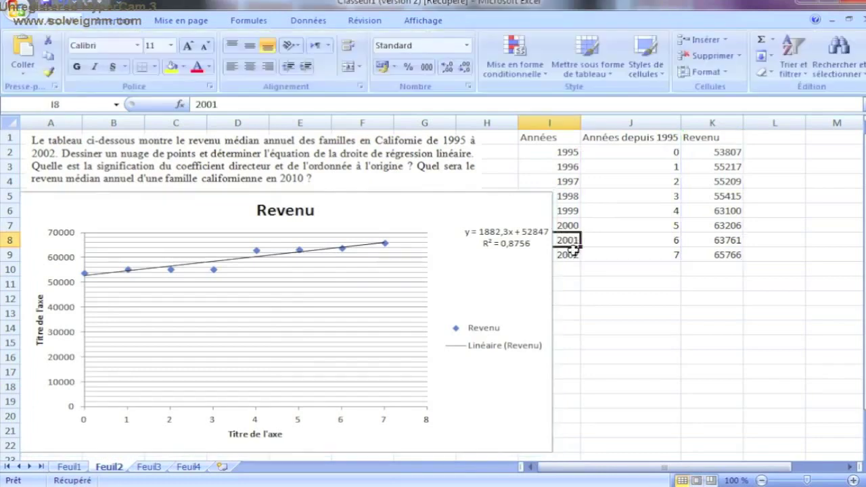
{"action": "left_click_drag", "start_coordinate": [570, 227], "coordinate": [581, 379]}
{"action": "left_click_drag", "start_coordinate": [667, 242], "coordinate": [665, 251]}
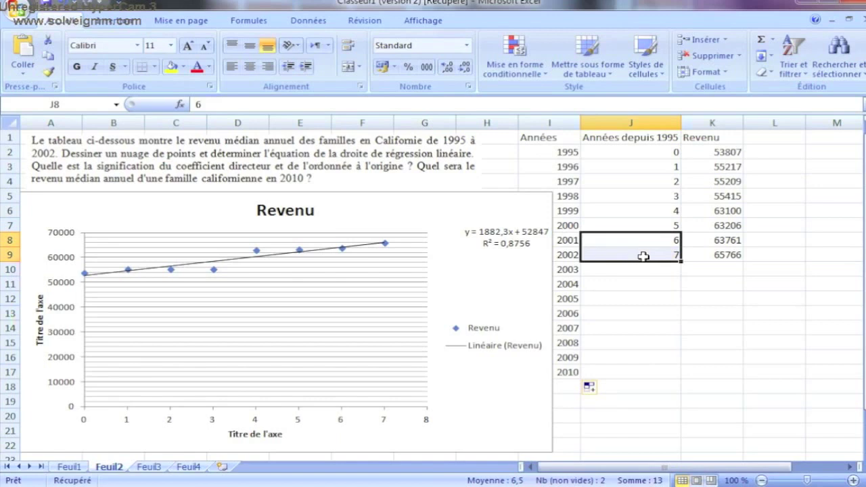
{"action": "left_click_drag", "start_coordinate": [680, 262], "coordinate": [678, 373]}
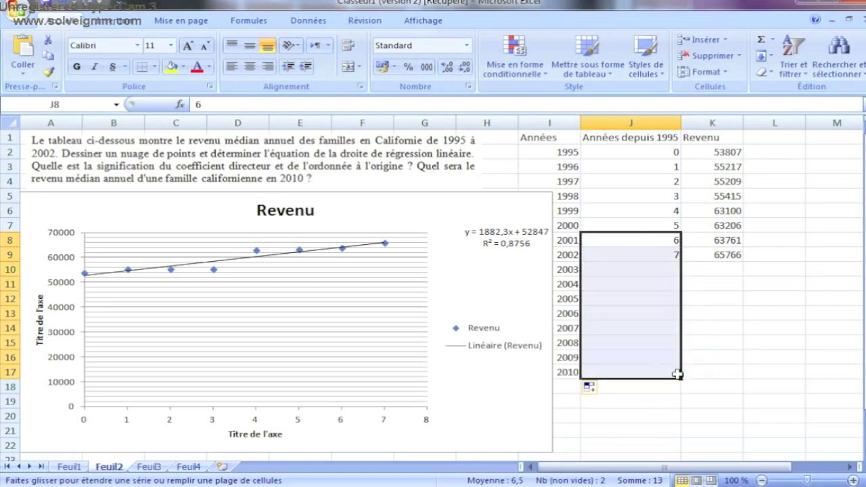
Step: Compute the predicted 2010 revenue in K17 with the regression formula =1882,3*J17+52847
{"action": "left_click", "coordinate": [705, 373]}
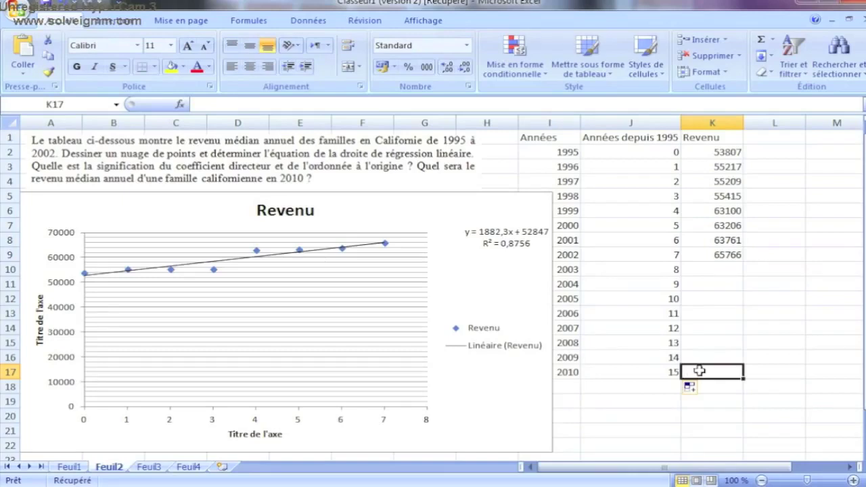
{"action": "type", "text": "=1882,3*"}
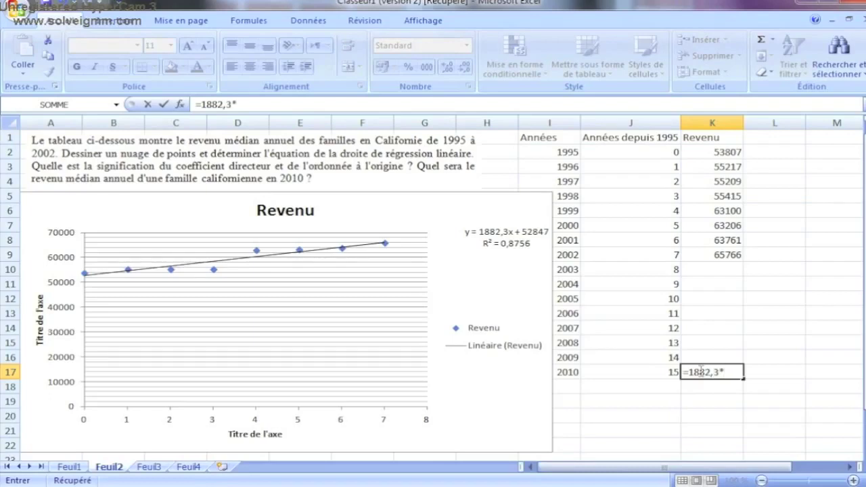
{"action": "left_click", "coordinate": [649, 371]}
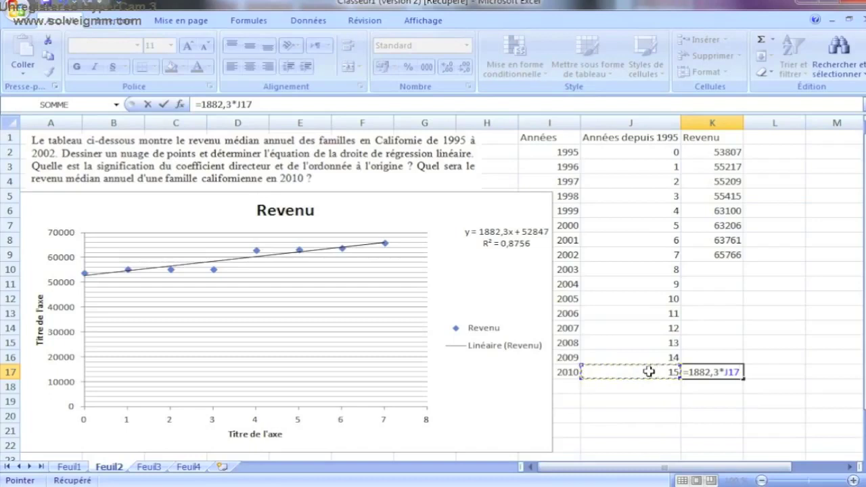
{"action": "type", "text": "+5"}
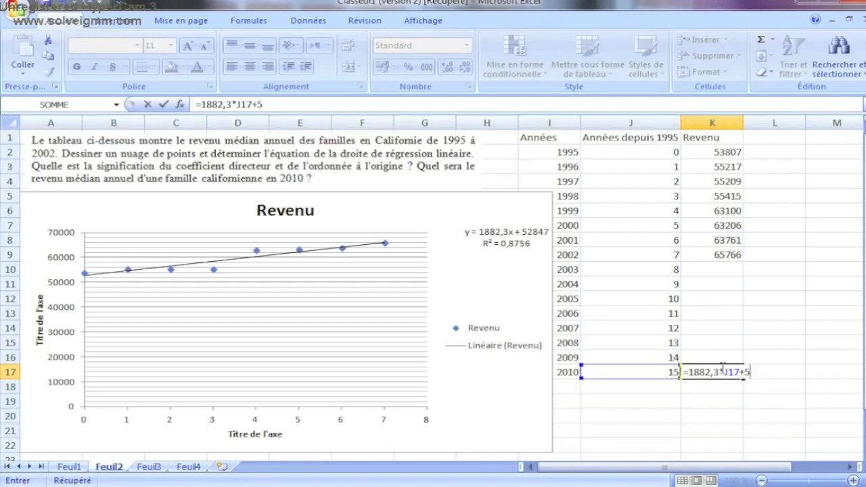
{"action": "type", "text": "2847"}
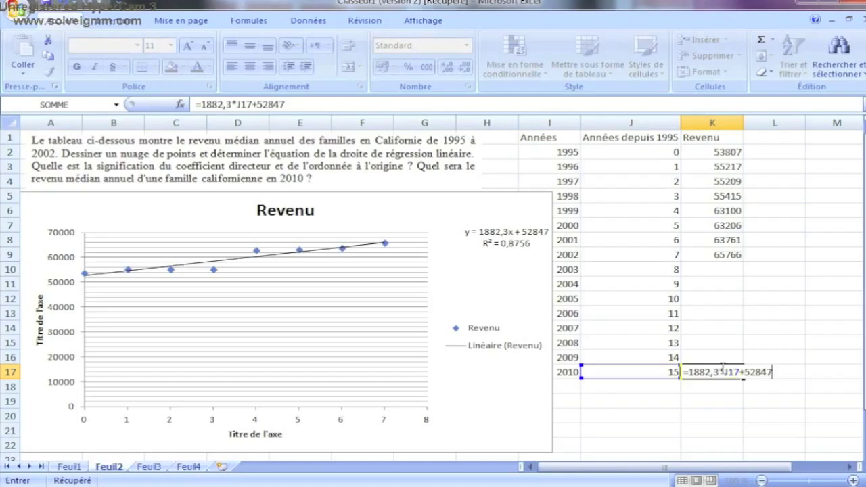
{"action": "key", "text": "Return"}
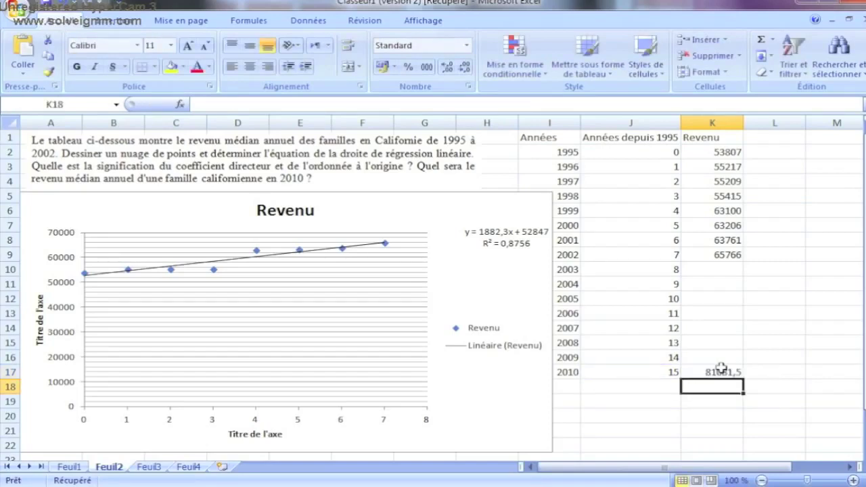